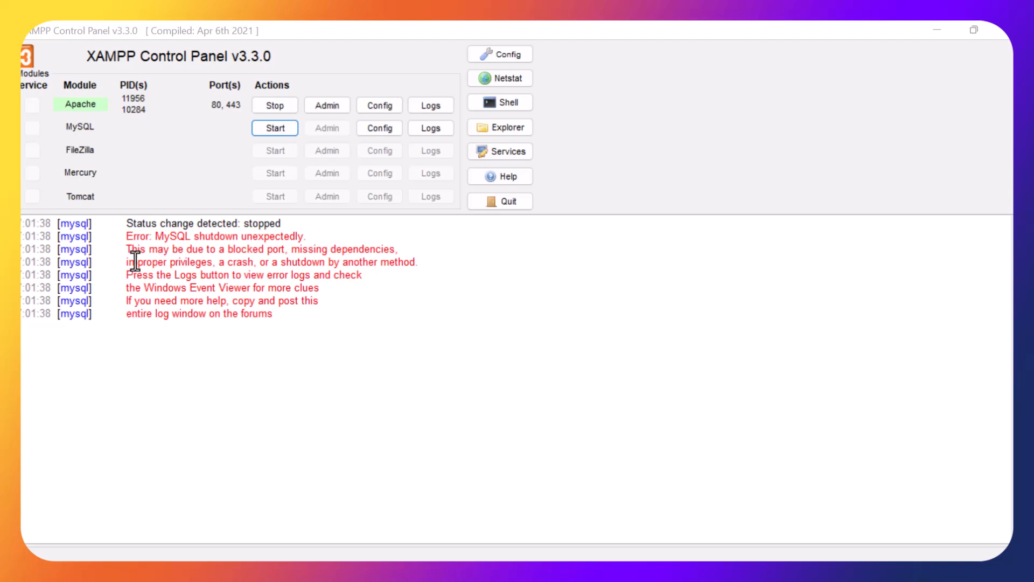
Try to start the MySQL module and highlight the resulting shutdown error line in the log.
left_click(260, 264)
left_click(276, 128)
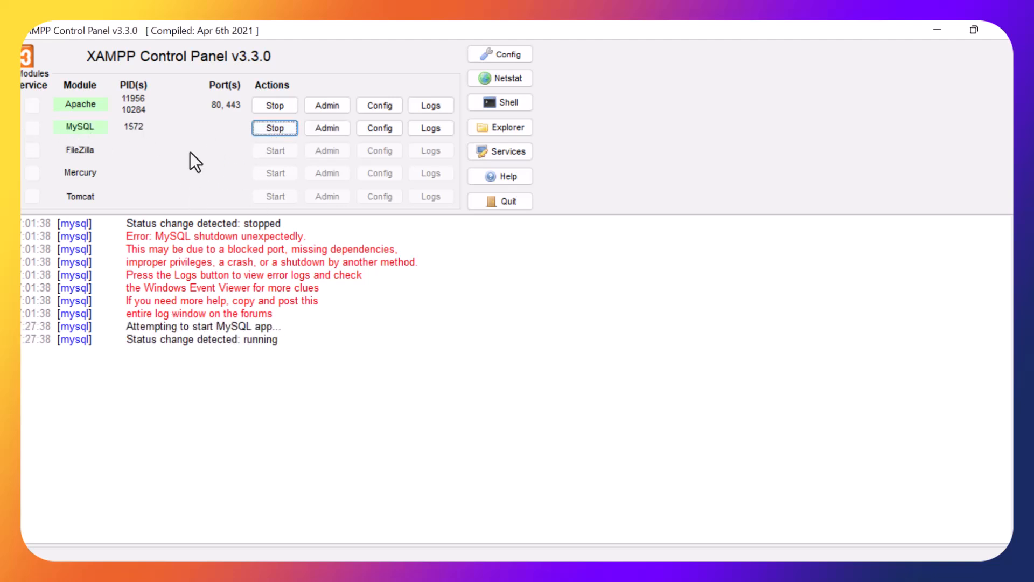
left_click_drag(129, 370, 330, 362)
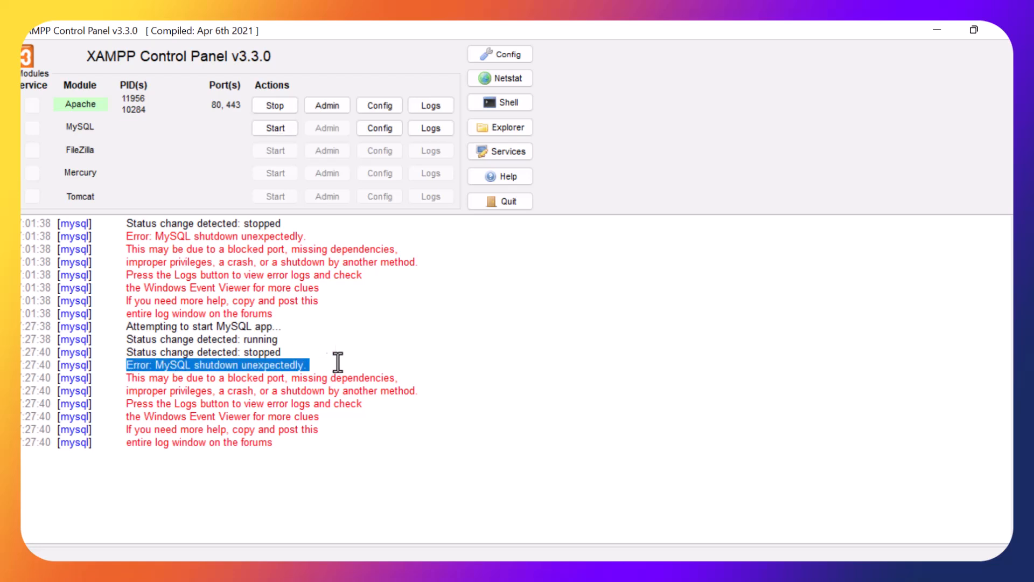
left_click(341, 362)
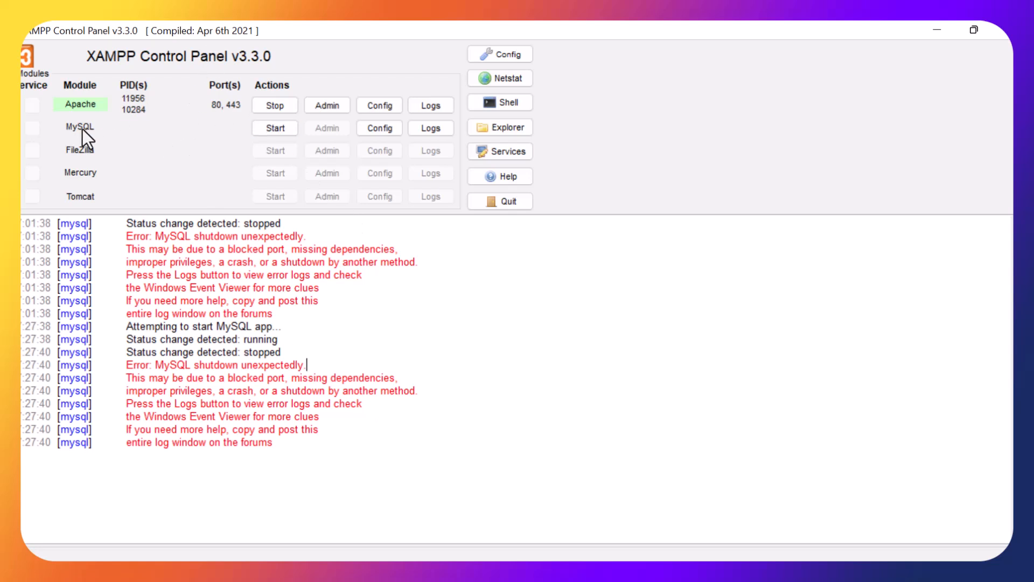
Minimize the XAMPP Control Panel to get to the desktop.
left_click_drag(754, 33, 386, 50)
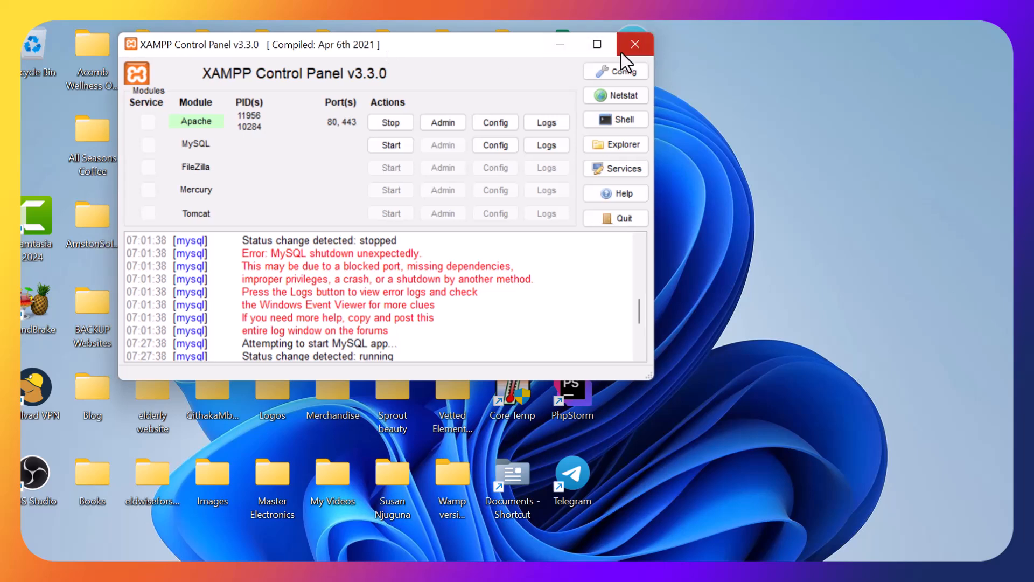
left_click(597, 47)
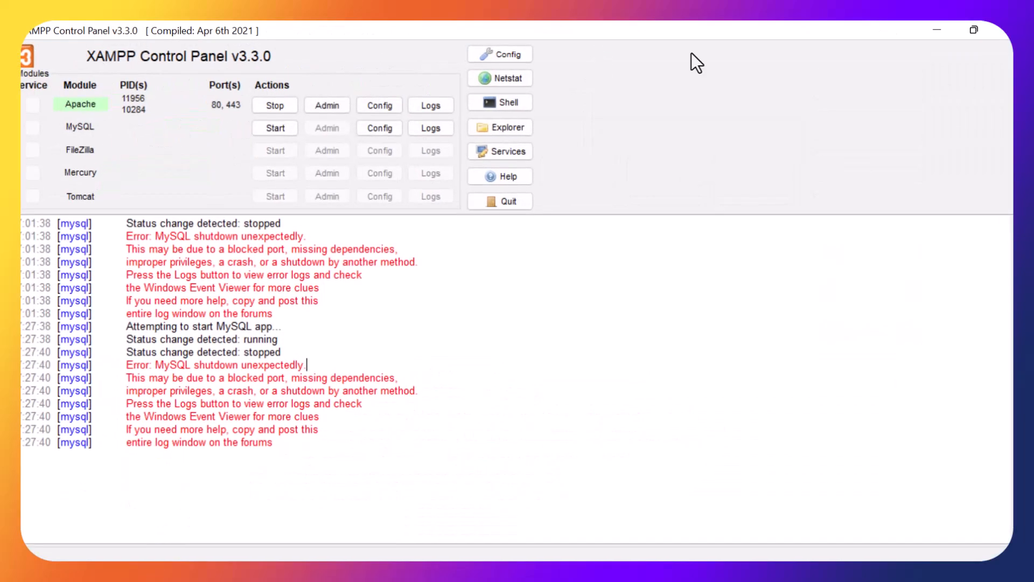
left_click(941, 34)
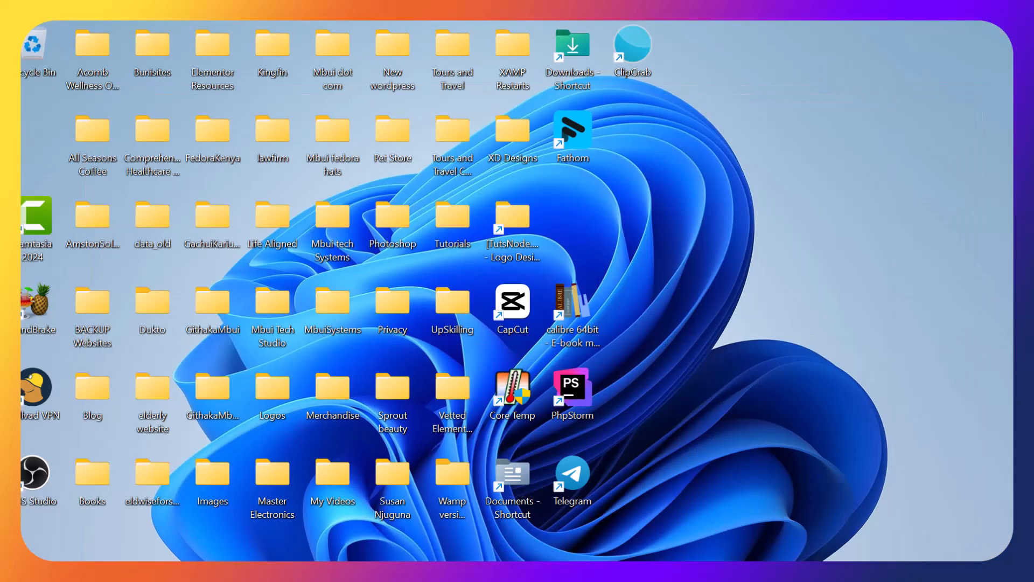
Switch to File Explorer, open Local Disk (C:) and maximize the window.
key("super+e")
left_click(370, 470)
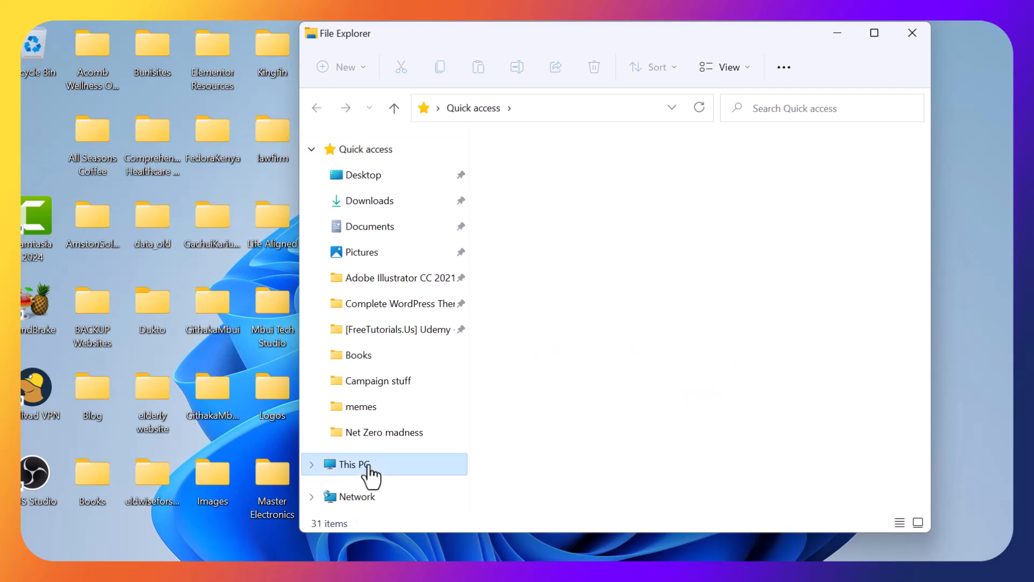
double_click(567, 330)
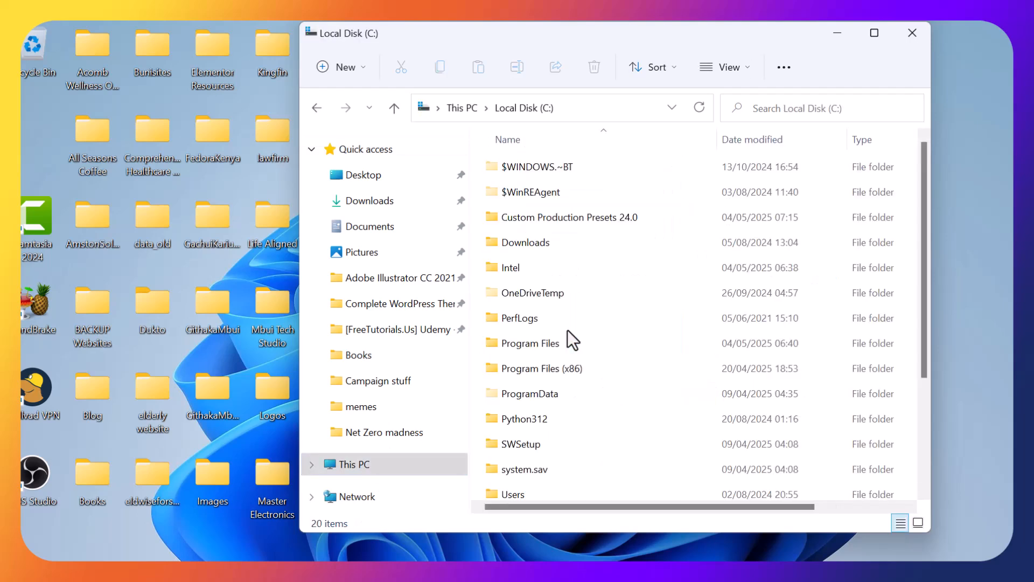
left_click(875, 34)
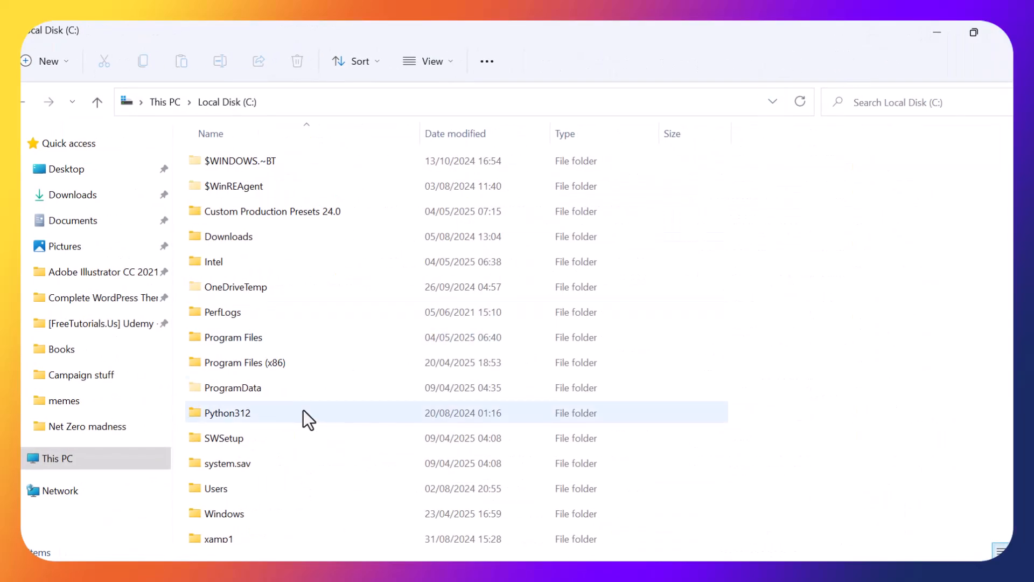
Go to the data folder inside xampp\mysql on the C: drive.
scroll(275, 441, "down", 3)
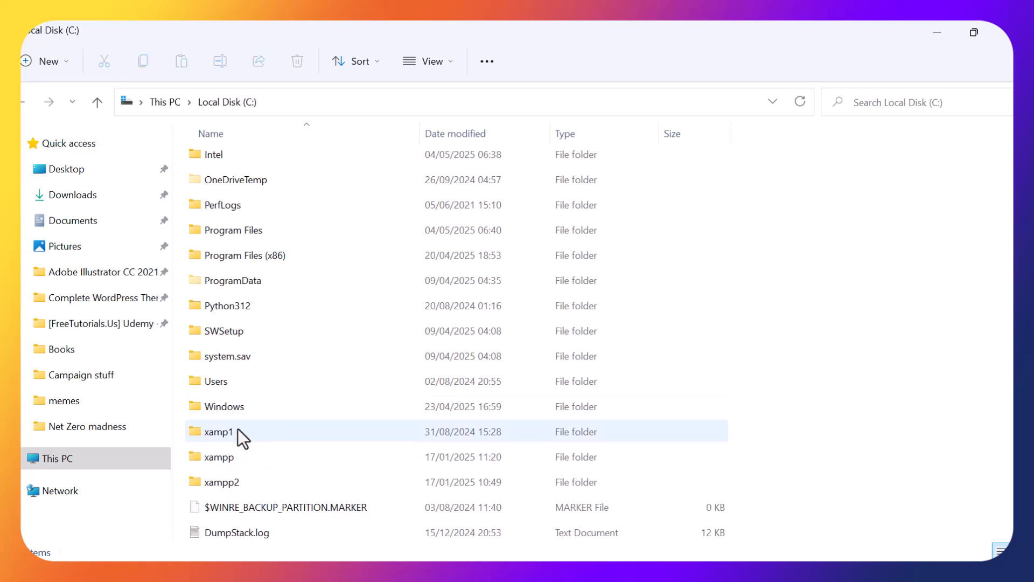
double_click(213, 457)
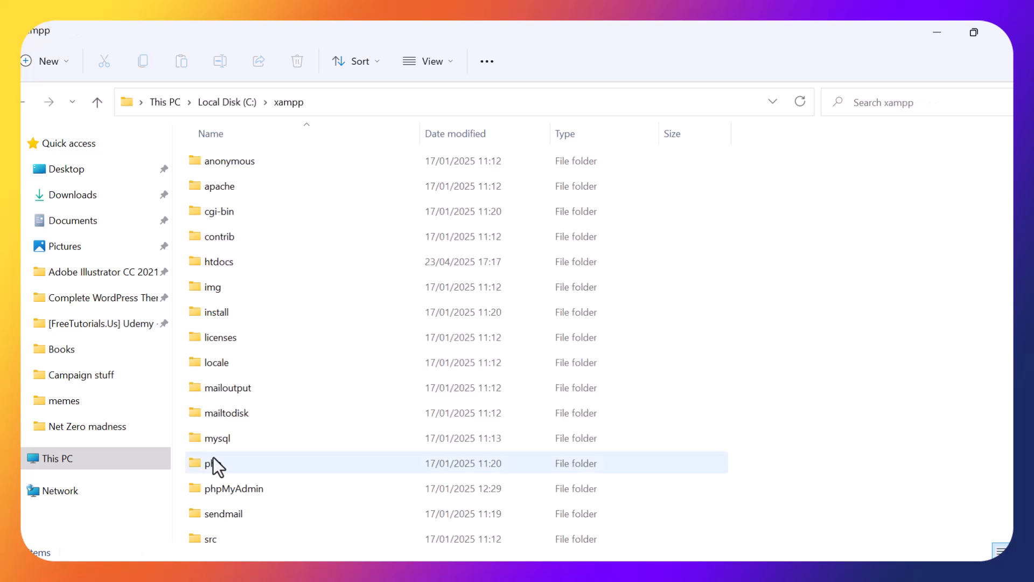
scroll(228, 269, "down", 1)
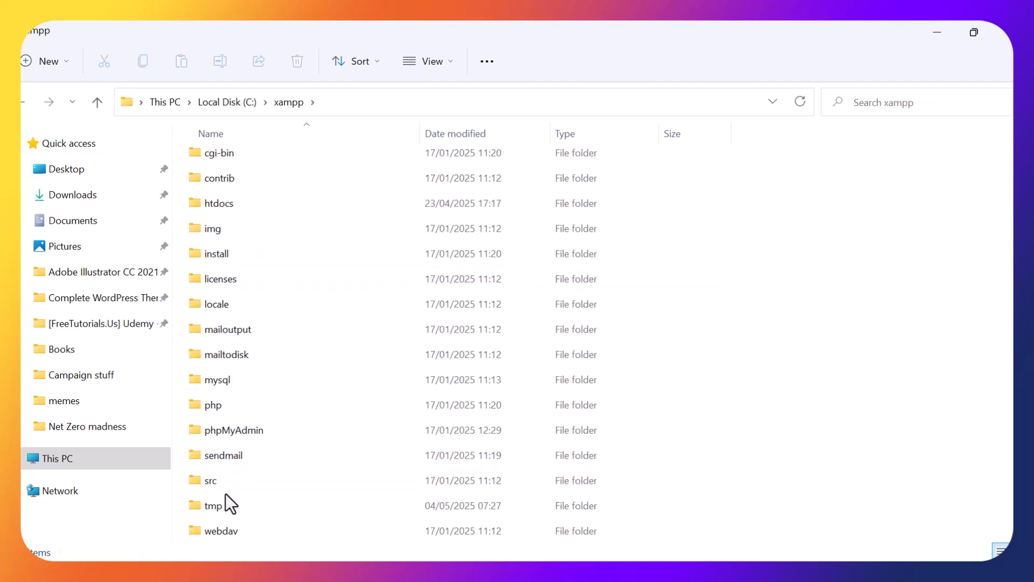
double_click(215, 380)
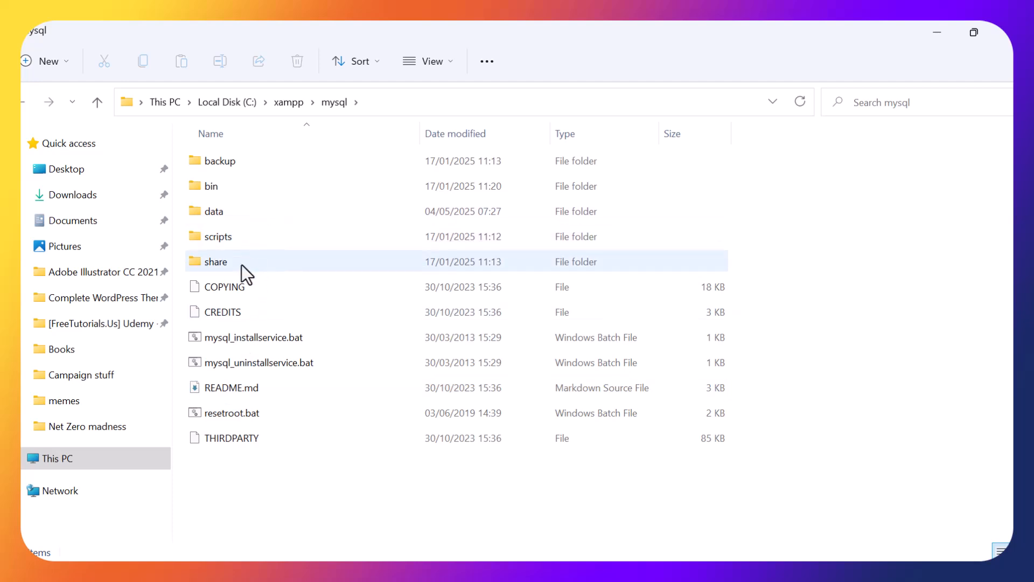
double_click(218, 210)
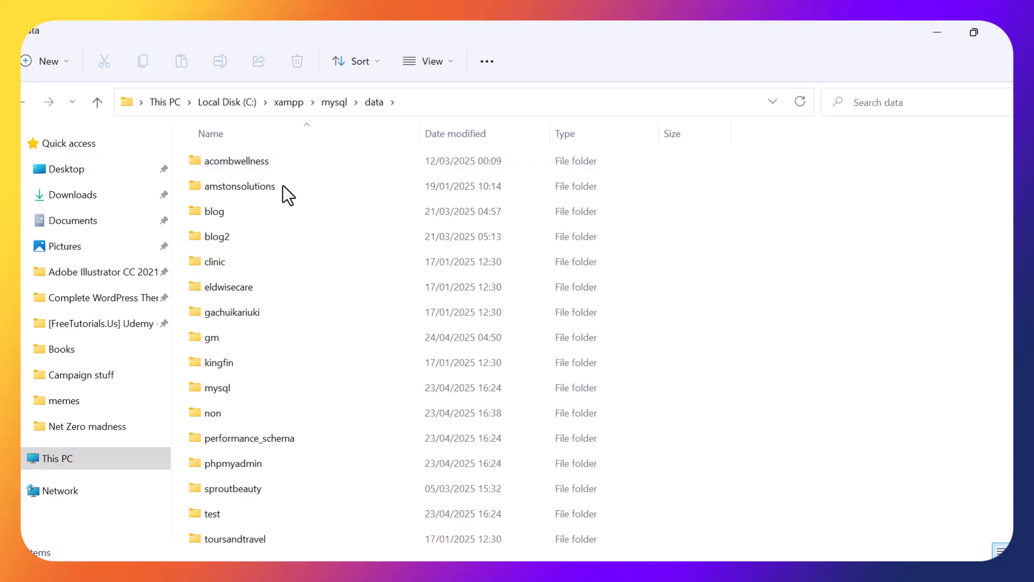
Delete the mysql, performance_schema, phpmyadmin and test folders from the data folder.
scroll(294, 254, "down", 2)
scroll(294, 254, "down", 1)
scroll(294, 255, "up", 3)
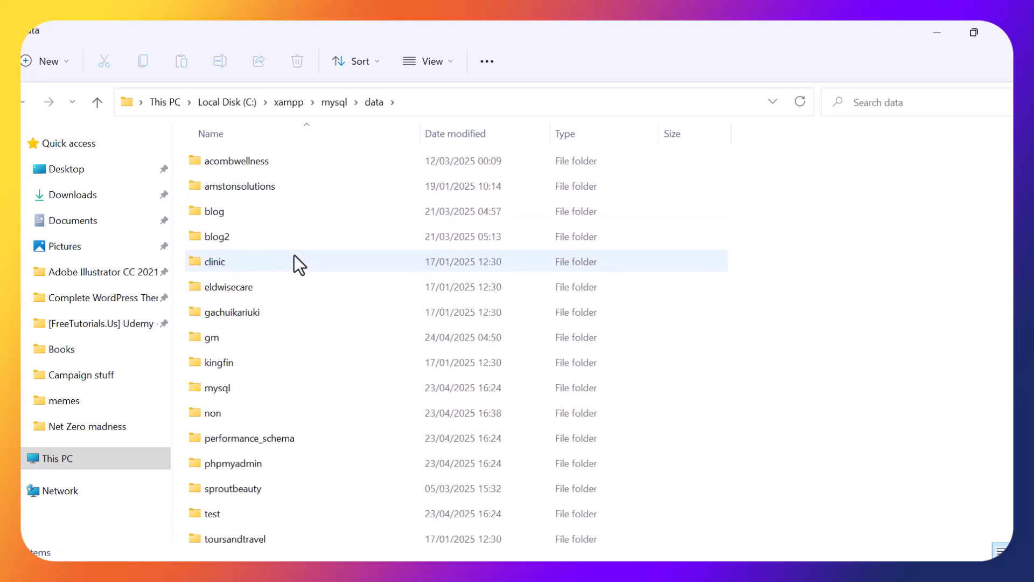
scroll(294, 254, "down", 4)
scroll(294, 254, "up", 3)
scroll(294, 255, "up", 1)
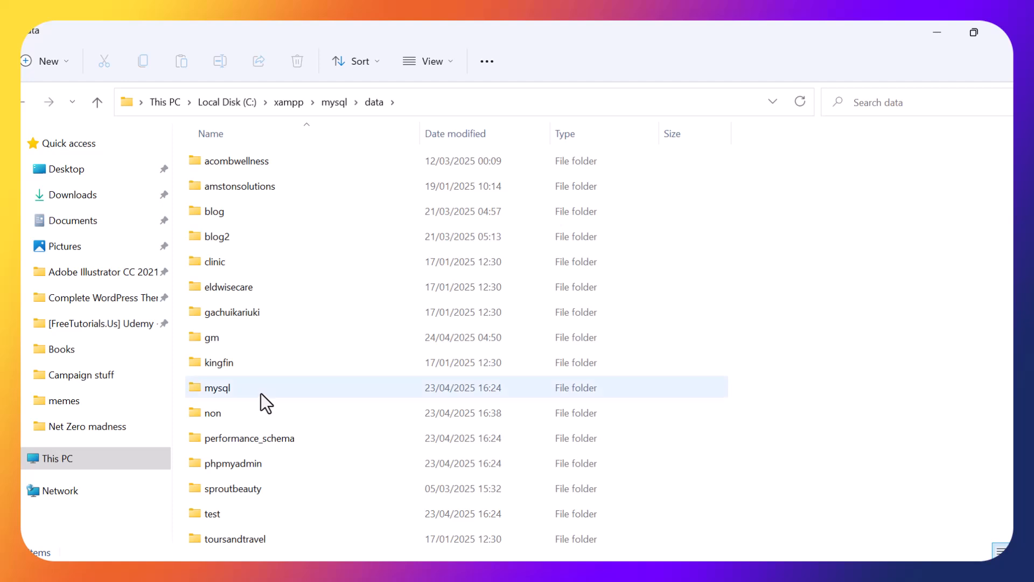
left_click(232, 386)
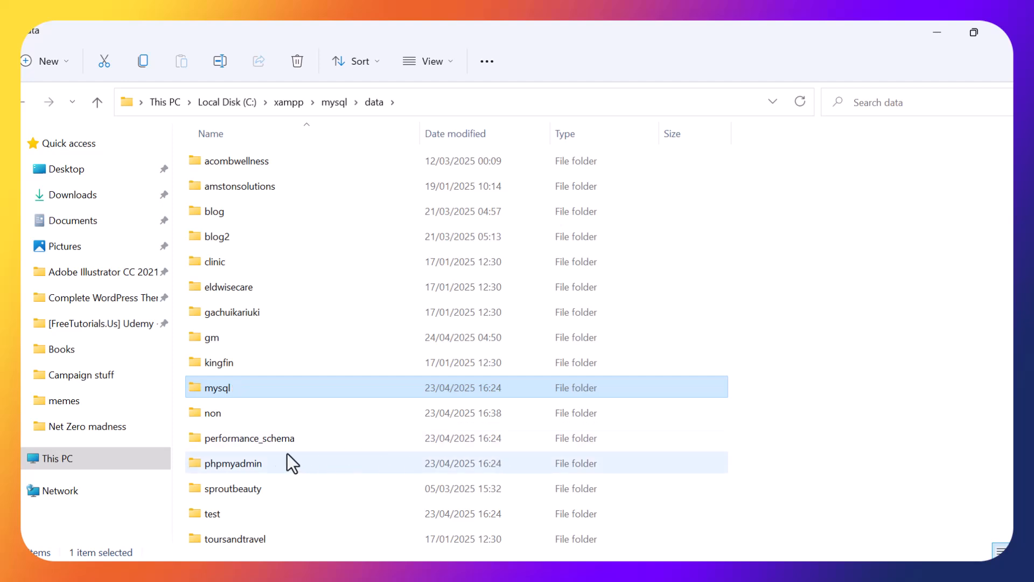
left_click(258, 441, "ctrl")
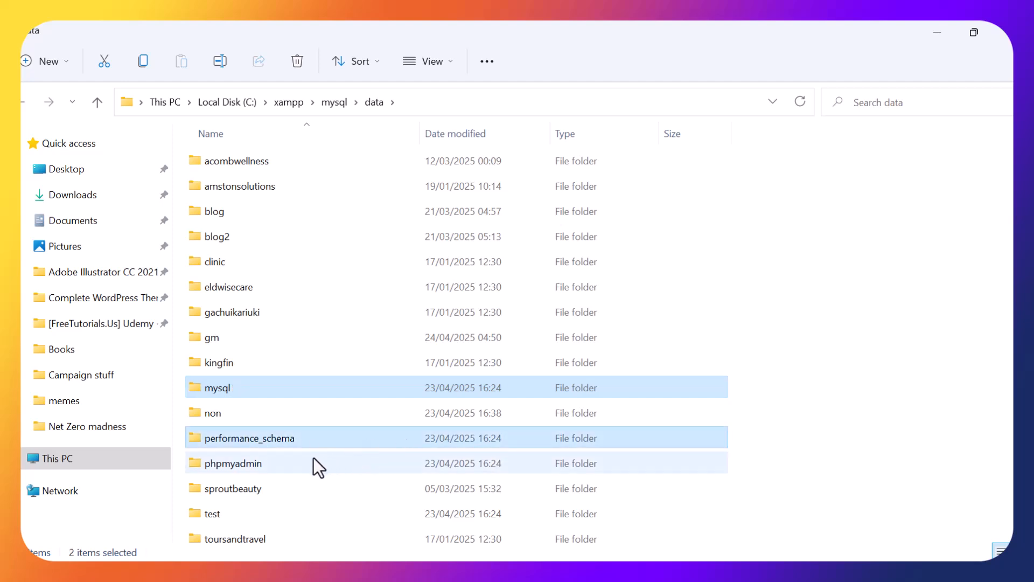
left_click(247, 467, "ctrl")
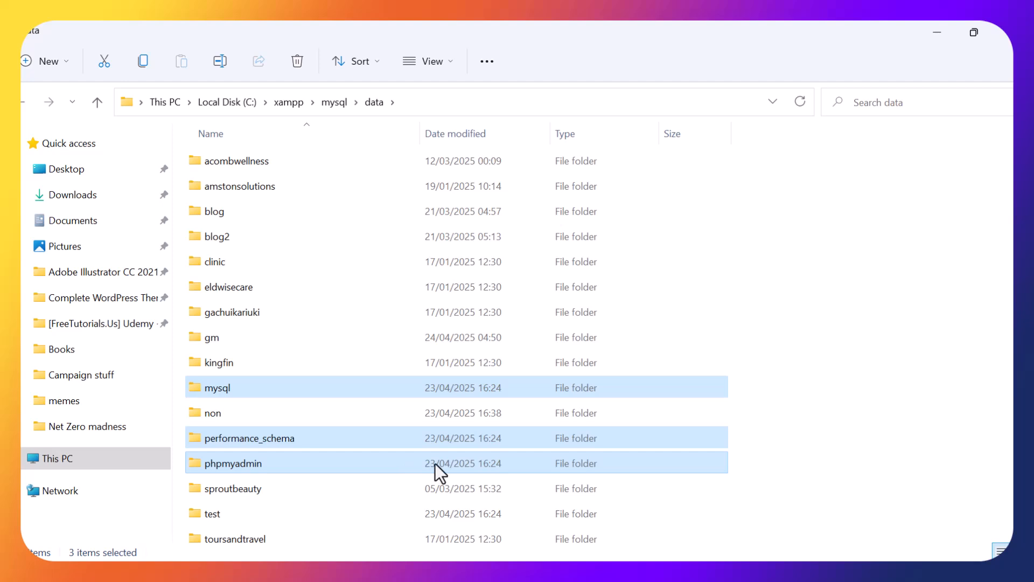
left_click(222, 512, "ctrl")
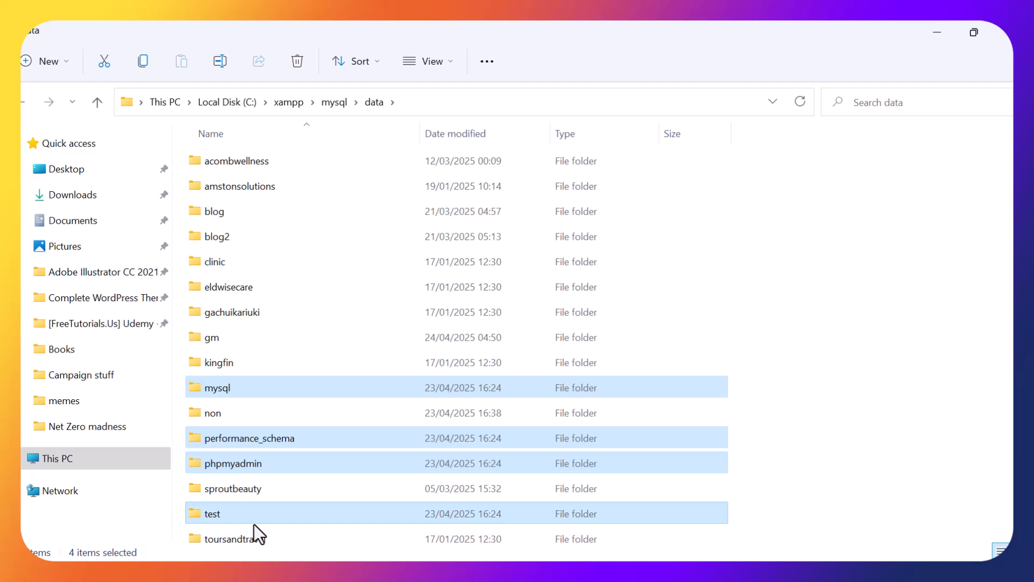
key("Delete")
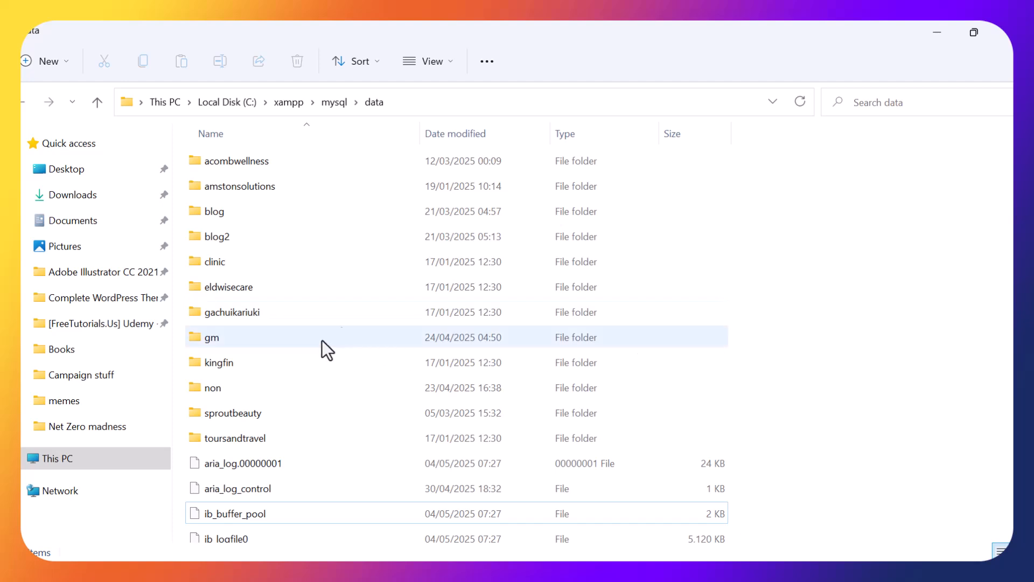
Delete all loose files in the data folder, from aria_log.00000001 through mysql_error.log, except ibdata1.
scroll(527, 296, "down", 3)
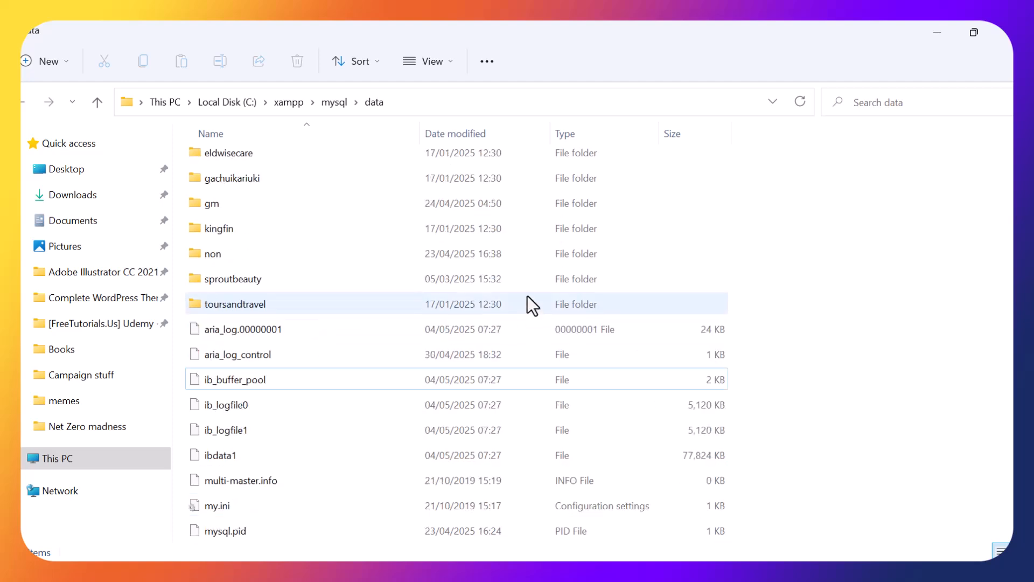
left_click(223, 330)
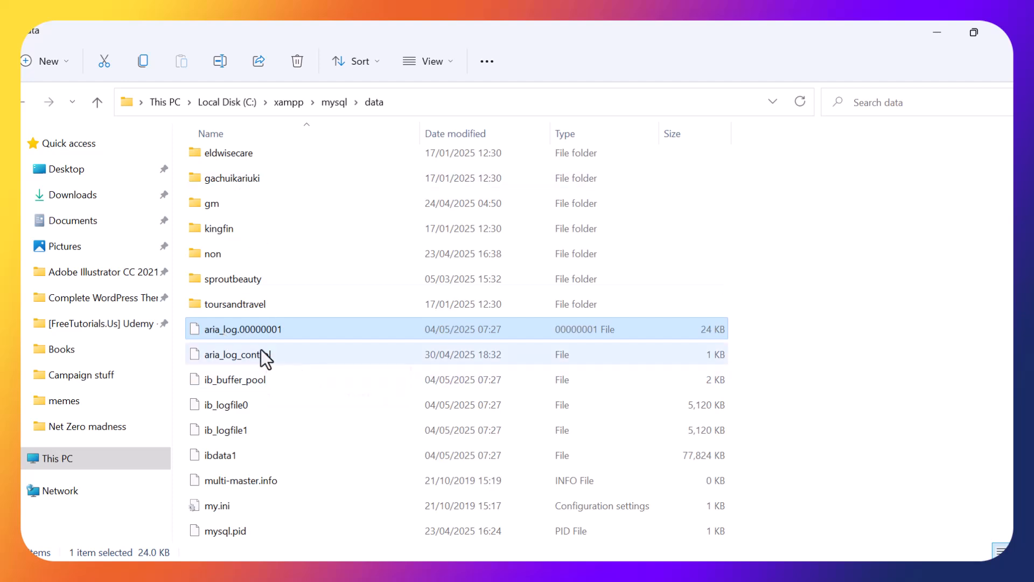
key("shift+Down")
key("shift+Down")
key("shift+Down")
key("shift+Down")
key("shift+Down")
key("shift+Down")
key("shift+Down")
key("shift+Down")
key("shift+Down")
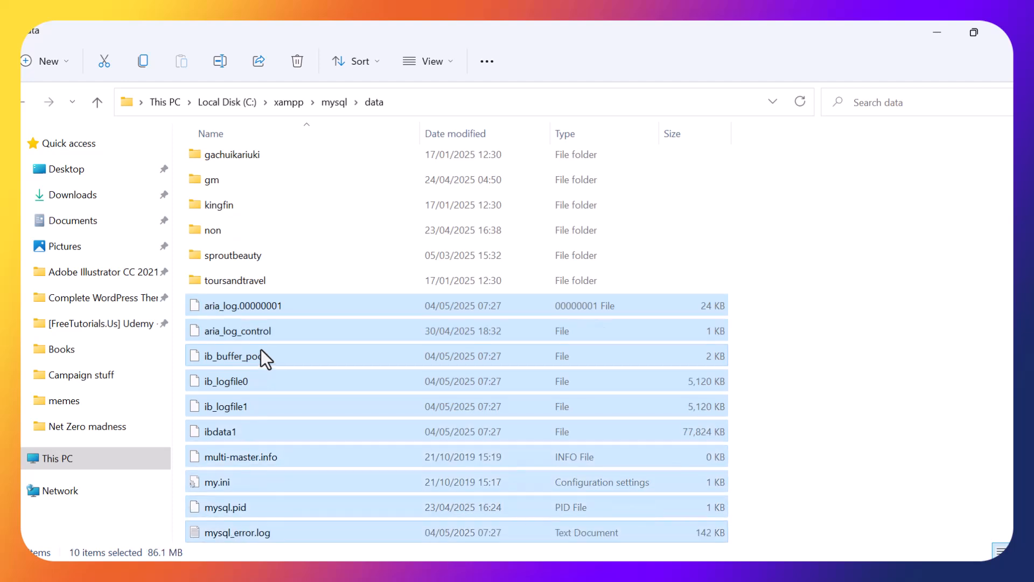
left_click(216, 434, "ctrl")
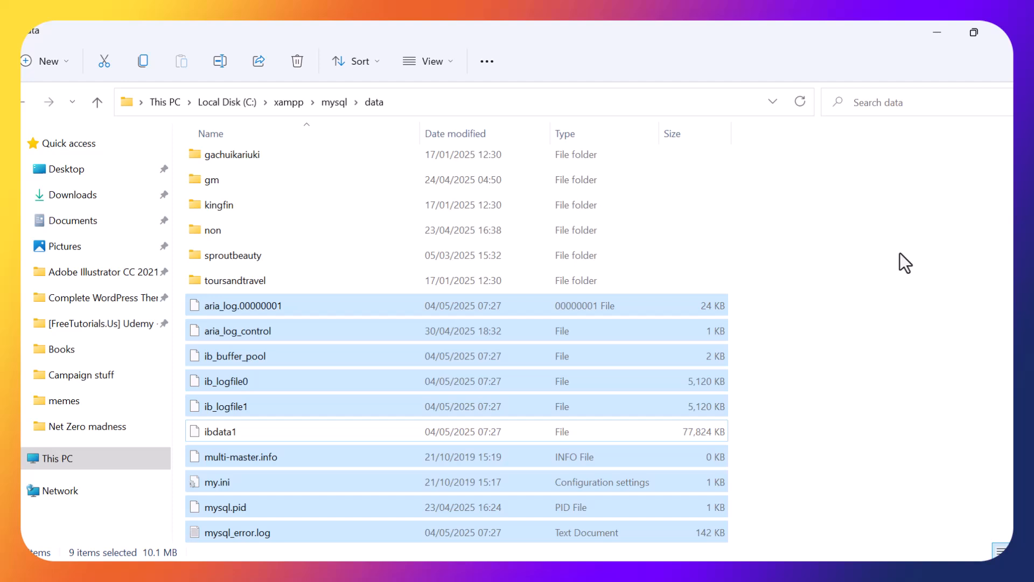
key("Delete")
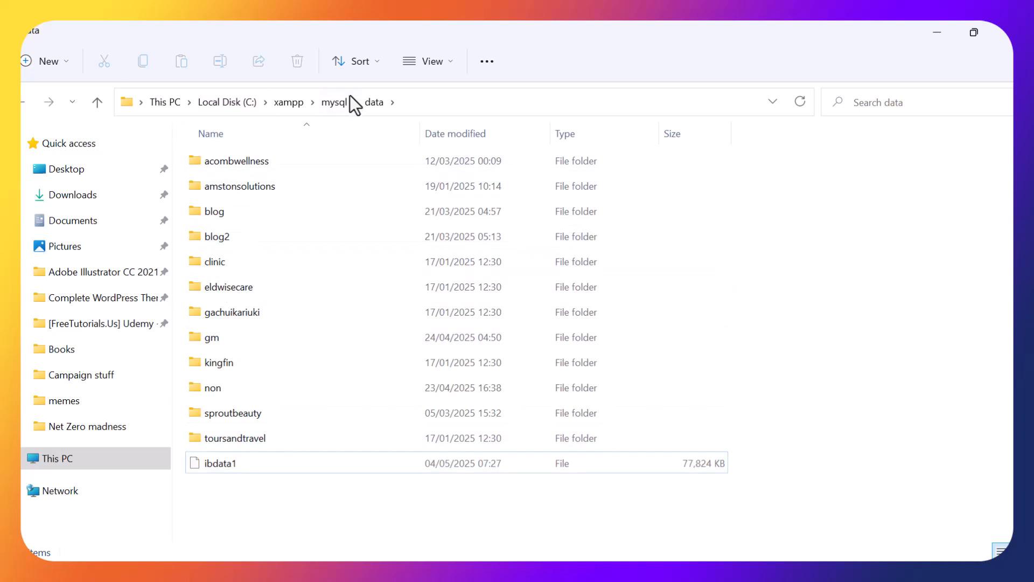
Copy everything in the mysql\backup folder except the ibdata1 file.
left_click(334, 102)
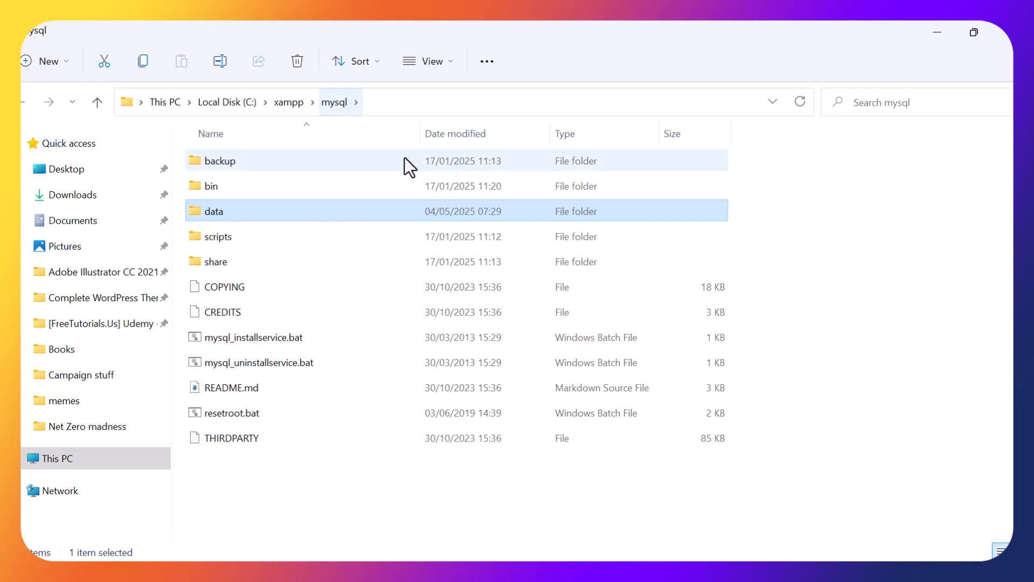
left_click(244, 156)
double_click(244, 160)
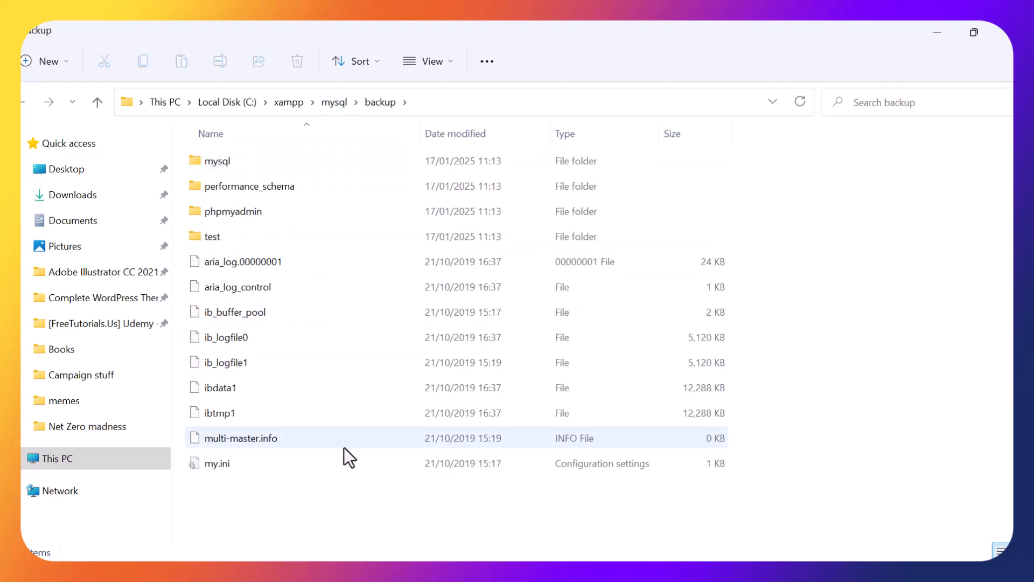
key("ctrl+a")
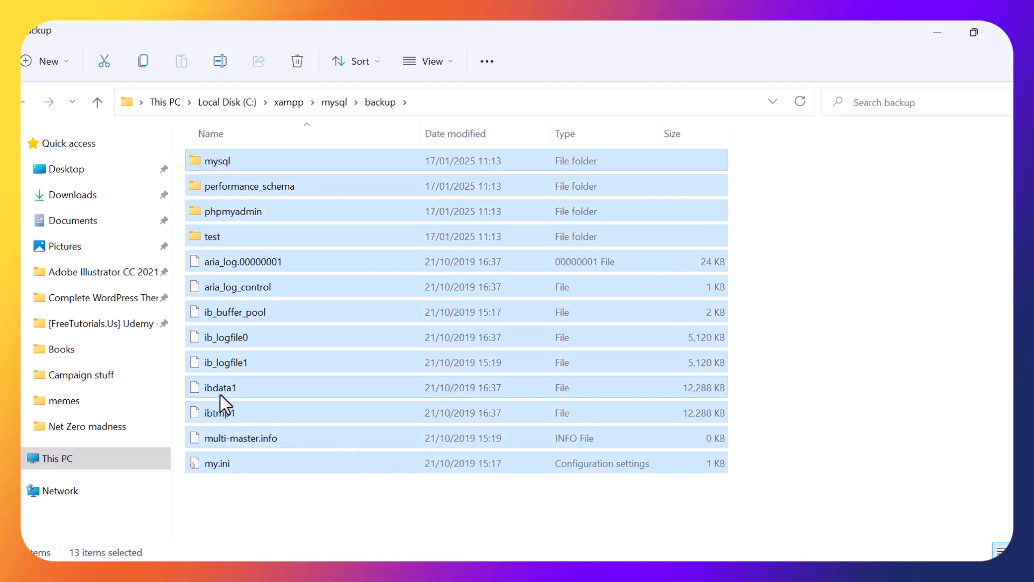
left_click(226, 390, "ctrl")
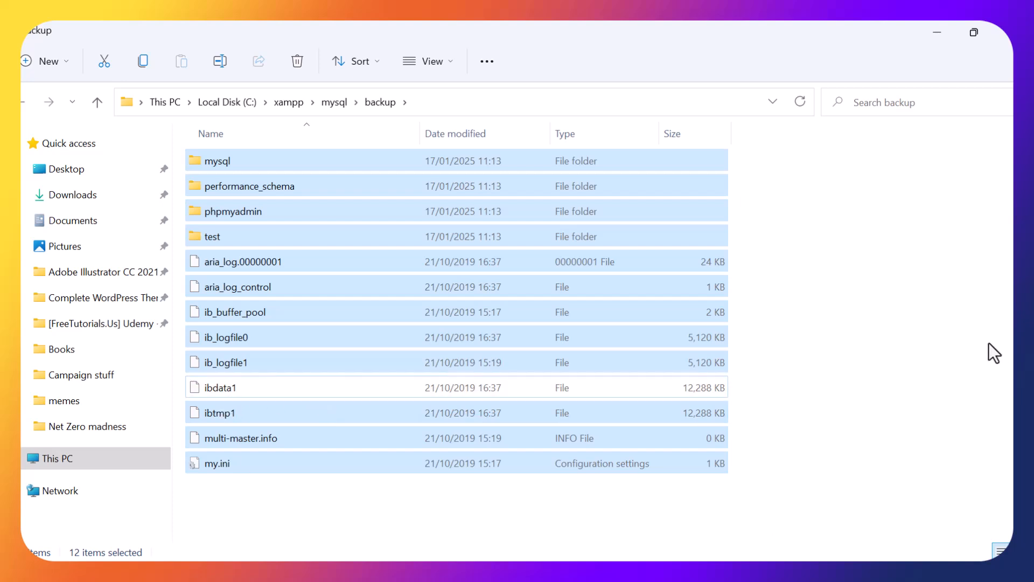
right_click(277, 212)
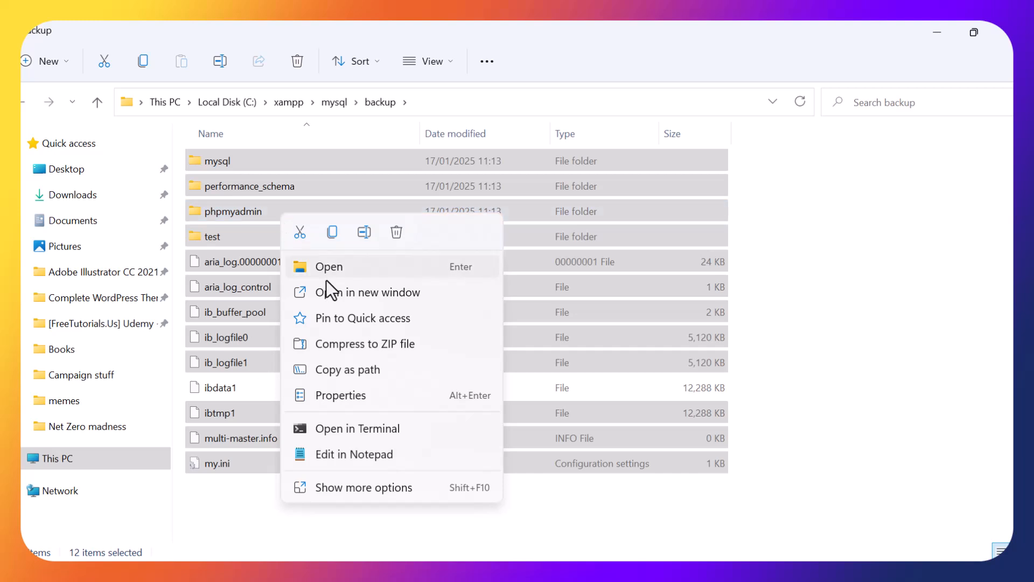
left_click(333, 232)
Paste the copied backup folders and files into the mysql\data folder and look over its contents.
left_click(342, 105)
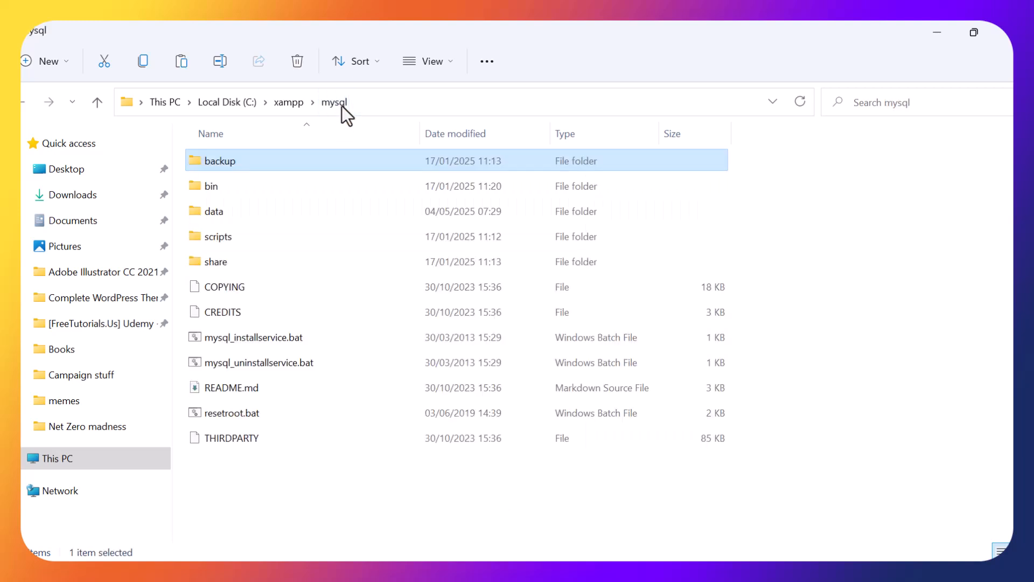
double_click(229, 214)
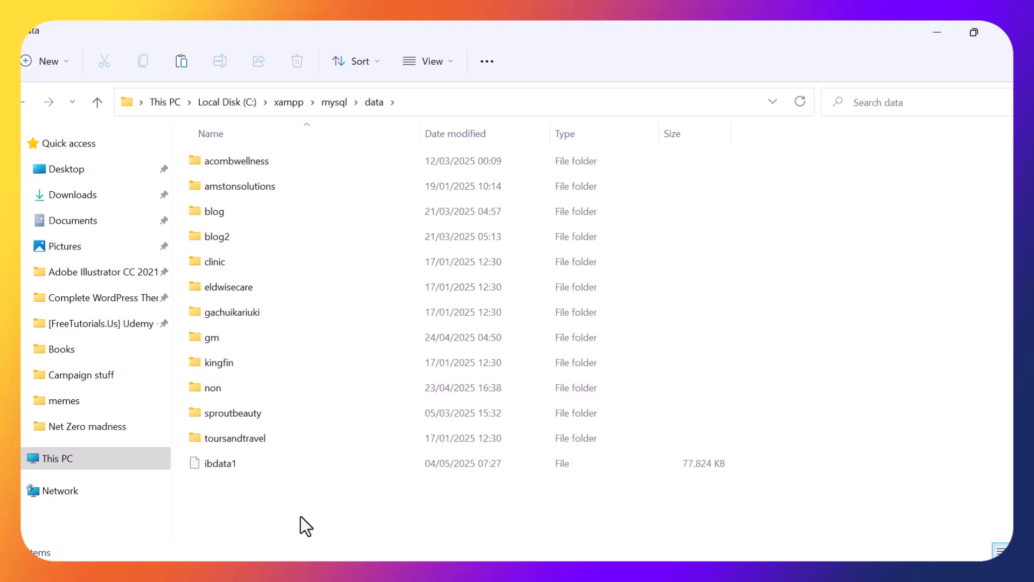
key("ctrl+v")
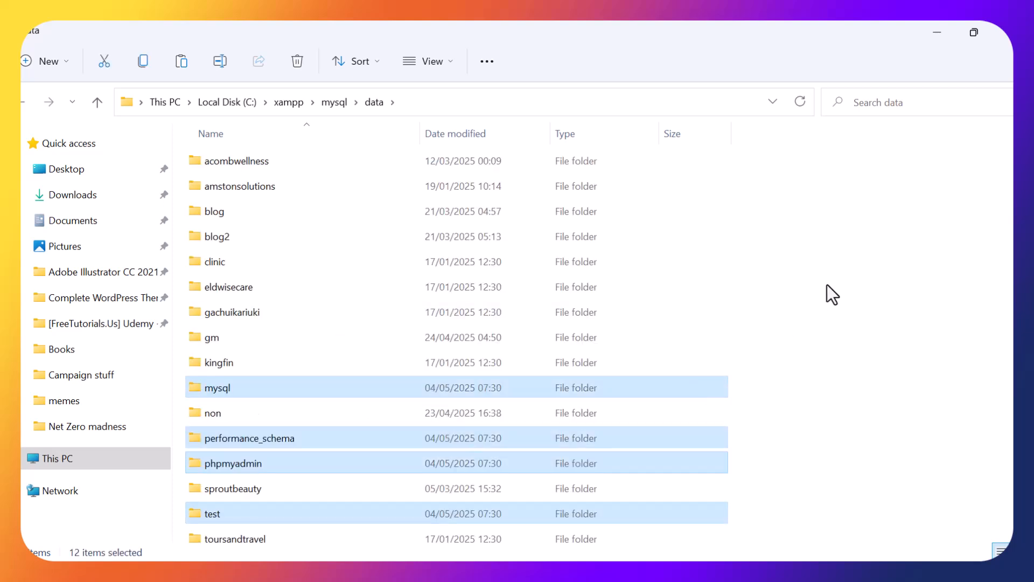
left_click(826, 285)
scroll(628, 288, "down", 3)
scroll(309, 319, "up", 3)
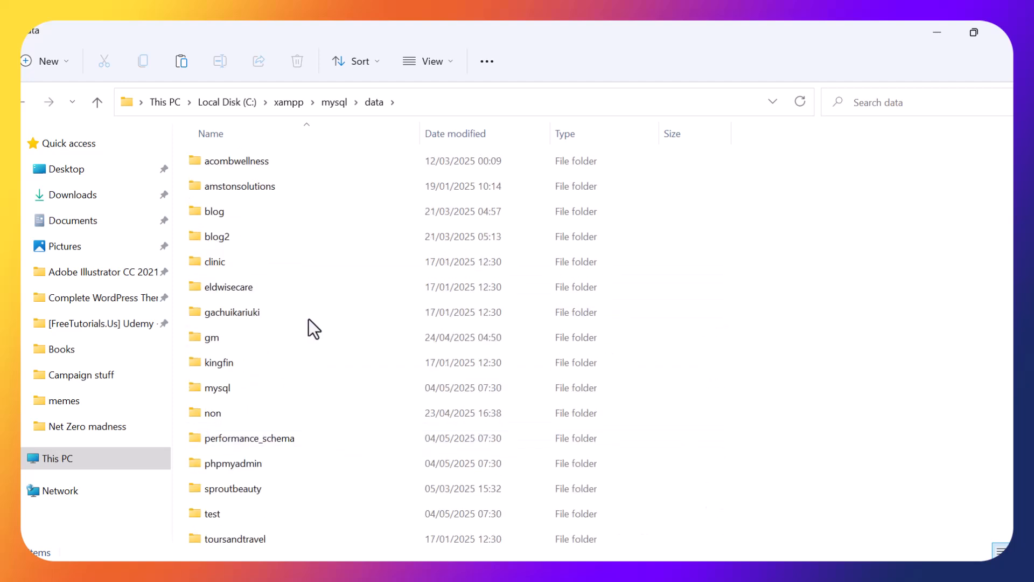
Switch to the XAMPP Control Panel and start the MySQL module.
scroll(427, 339, "down", 3)
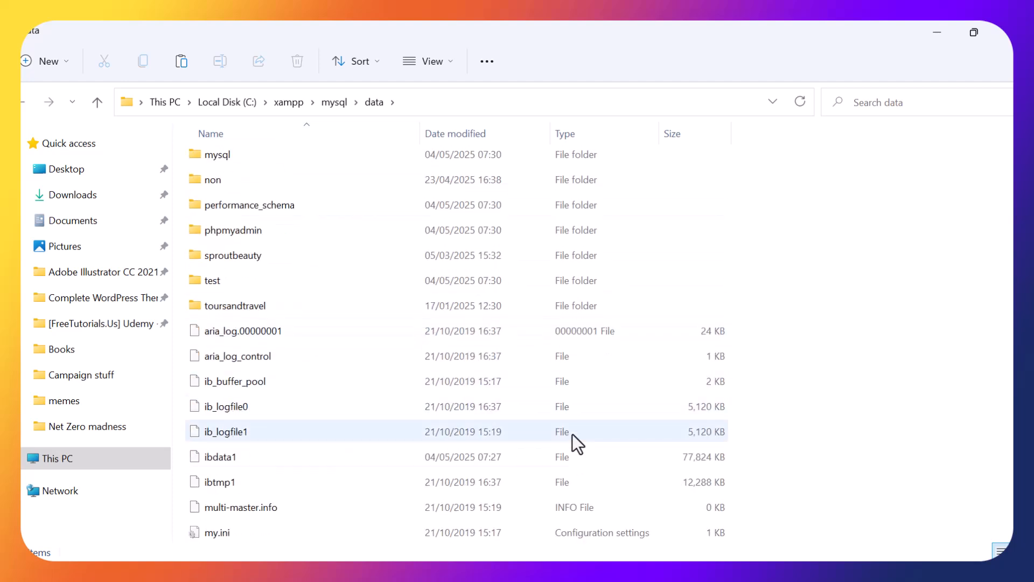
mouse_move(784, 576)
mouse_move(789, 517)
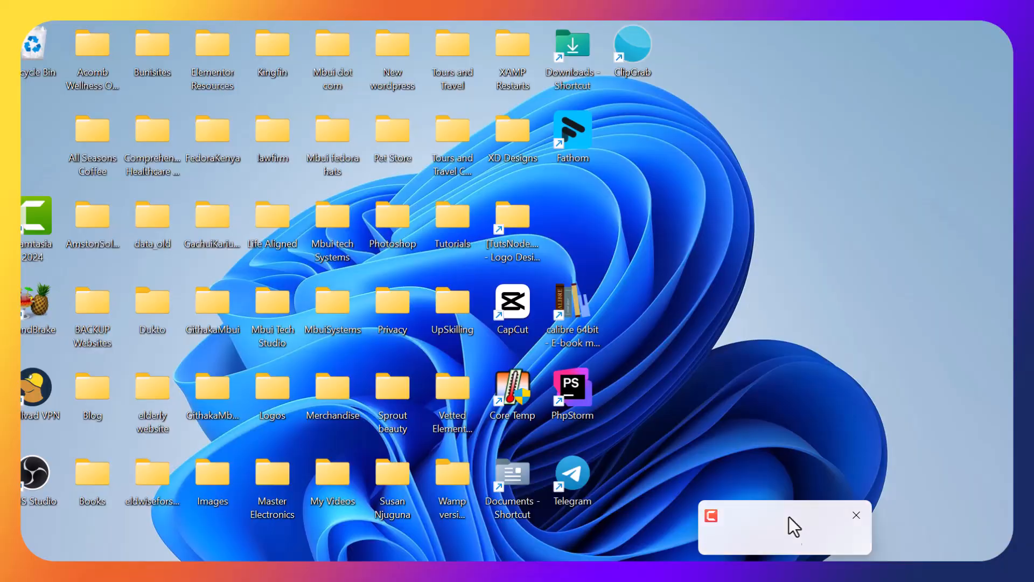
mouse_move(679, 576)
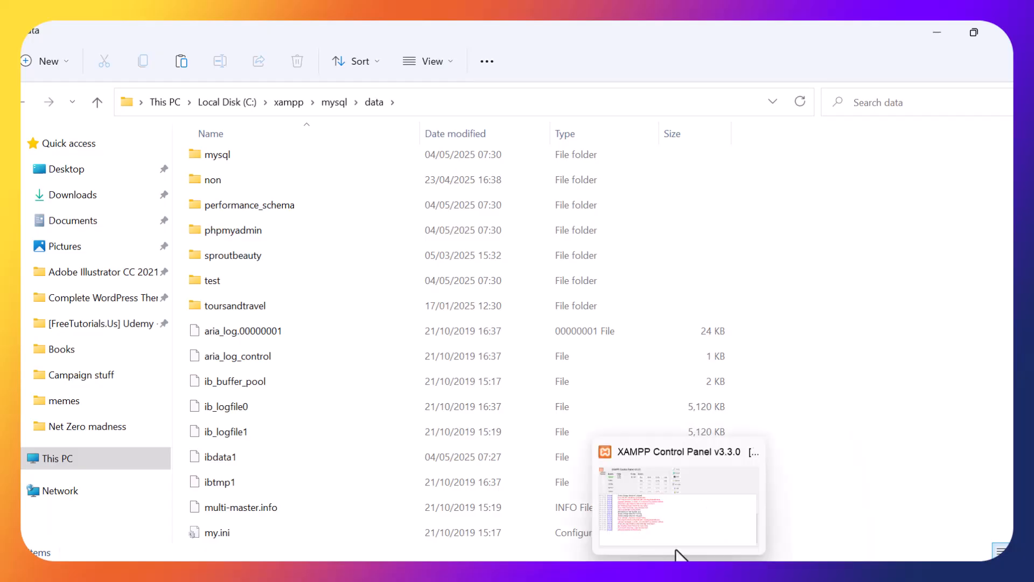
left_click(688, 508)
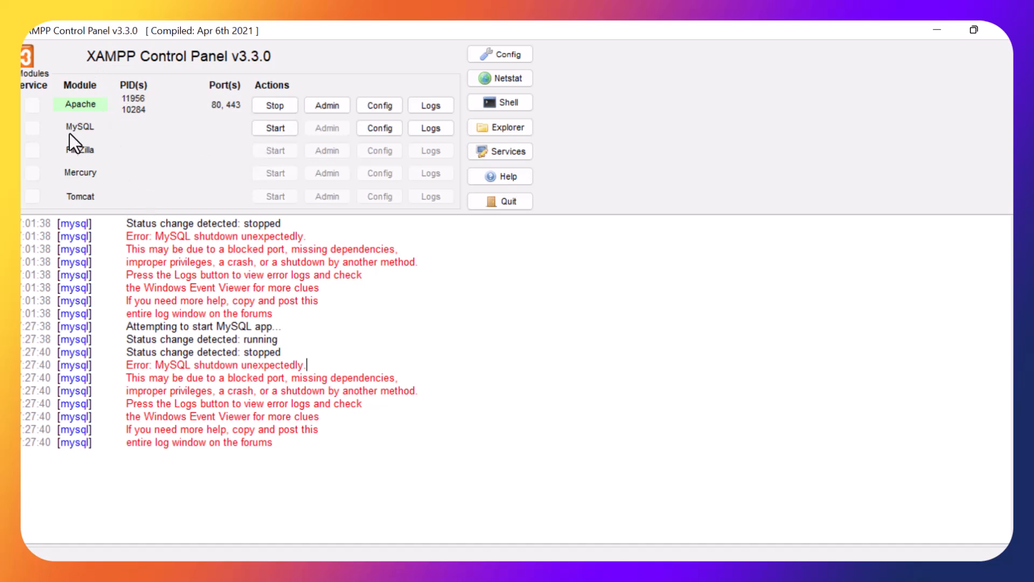
left_click(284, 126)
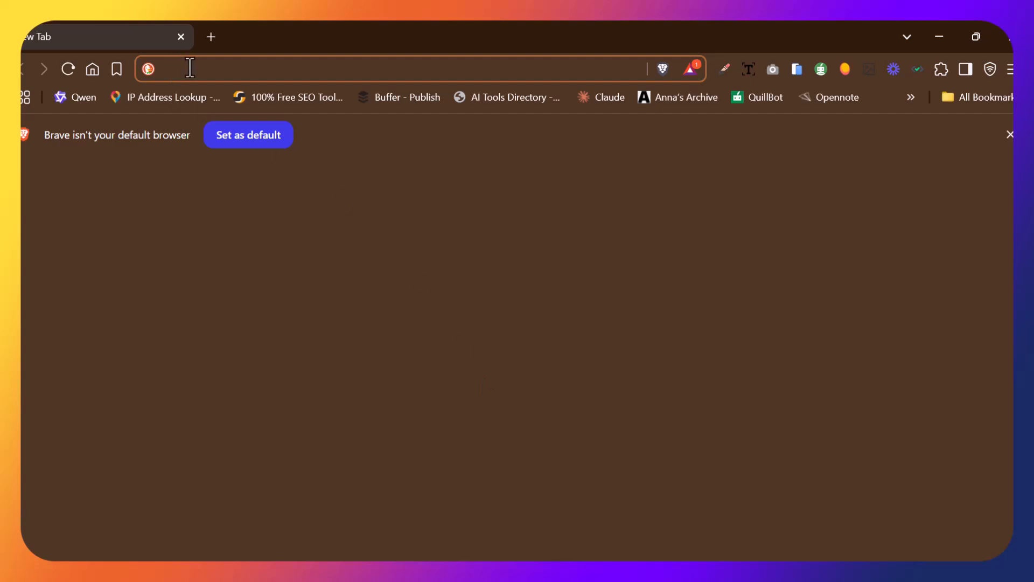
Open localhost/phpmyadmin/ in the Brave browser and dismiss the default-browser notice.
type("loca")
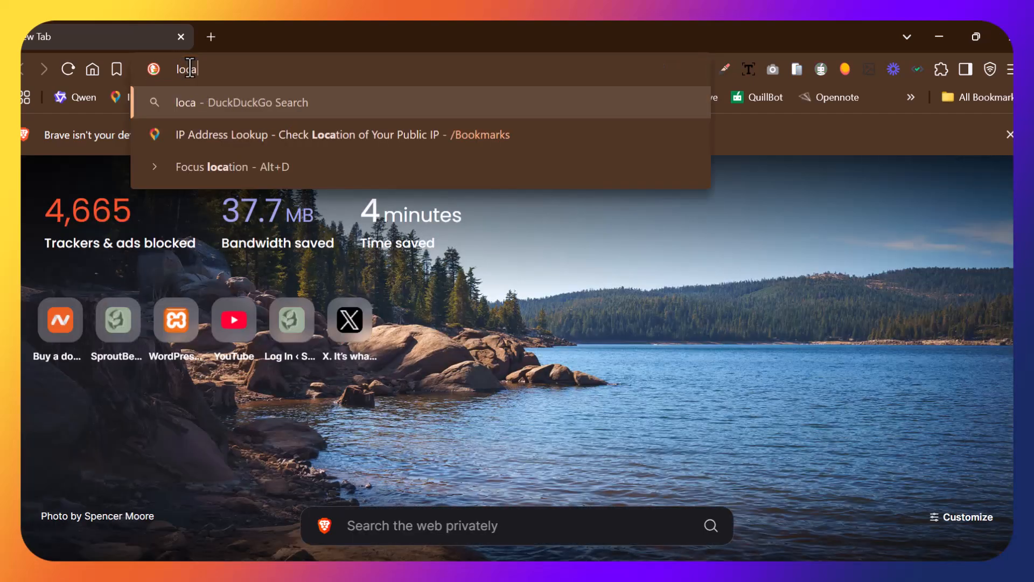
type("lhost")
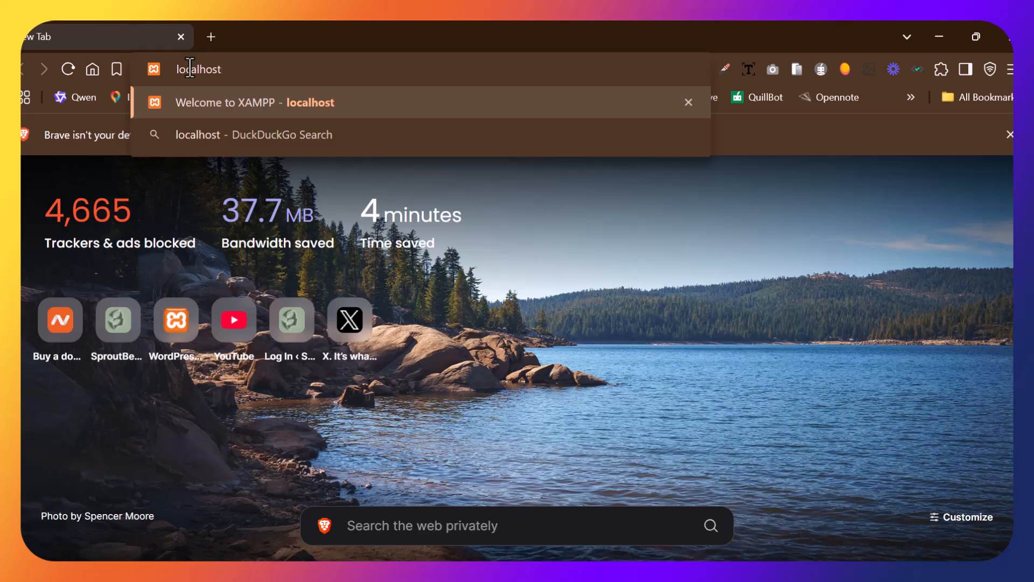
type("/phpmyadmin/")
key("Return")
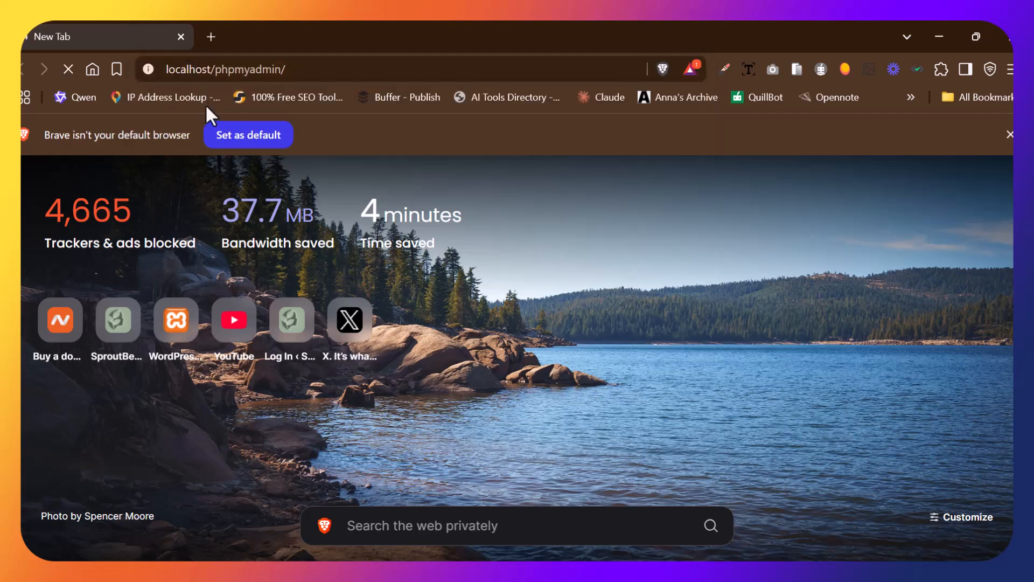
left_click(1009, 135)
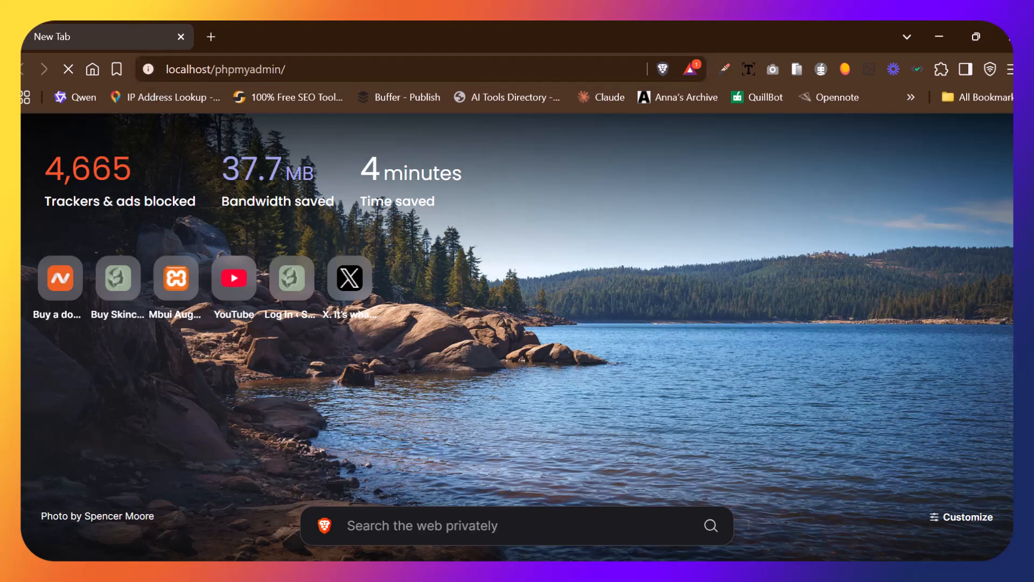
Check the MySQL module's status and latest log entries in the XAMPP Control Panel, and minimize it.
mouse_move(677, 525)
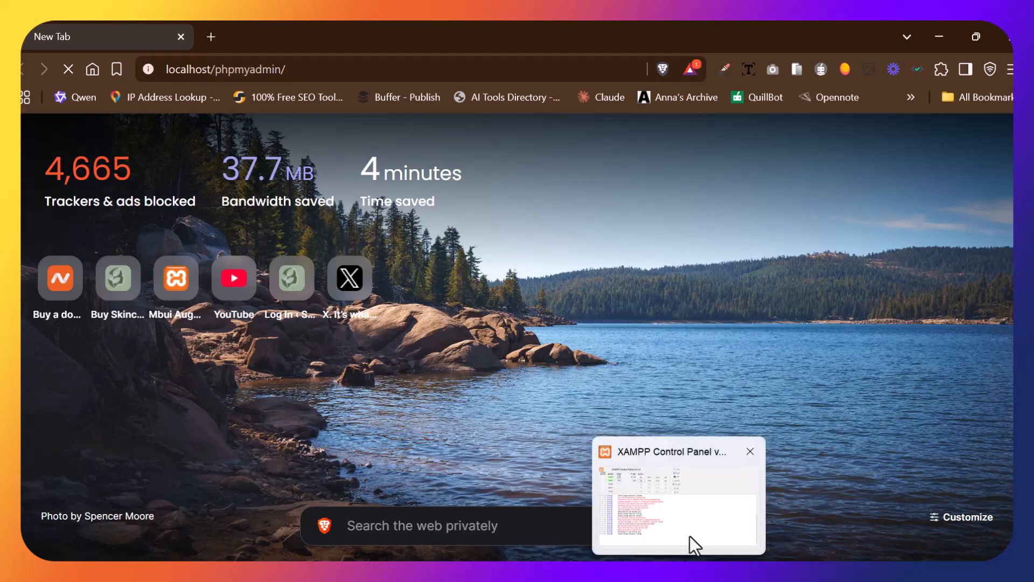
left_click(677, 496)
left_click(284, 476)
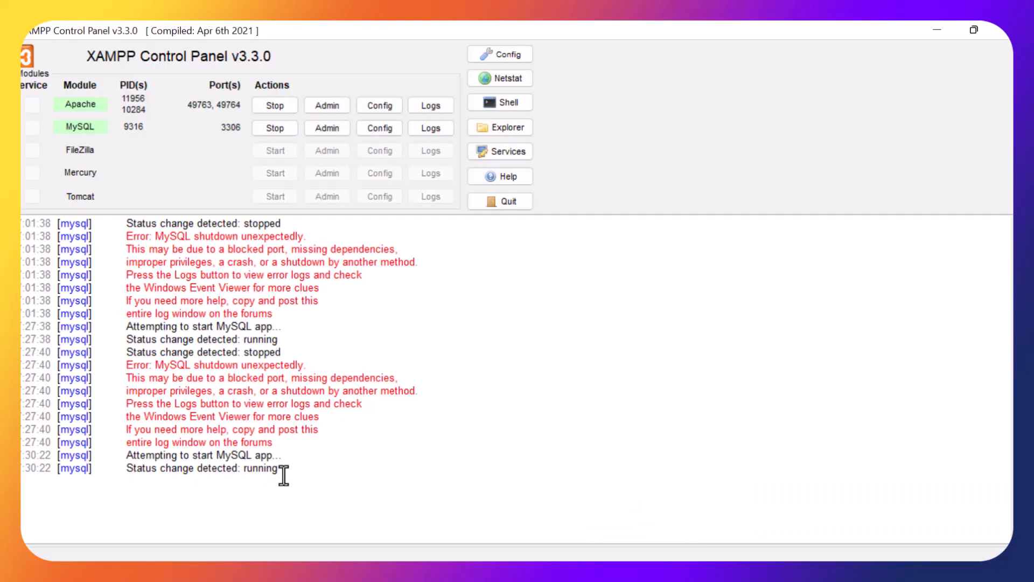
left_click(936, 31)
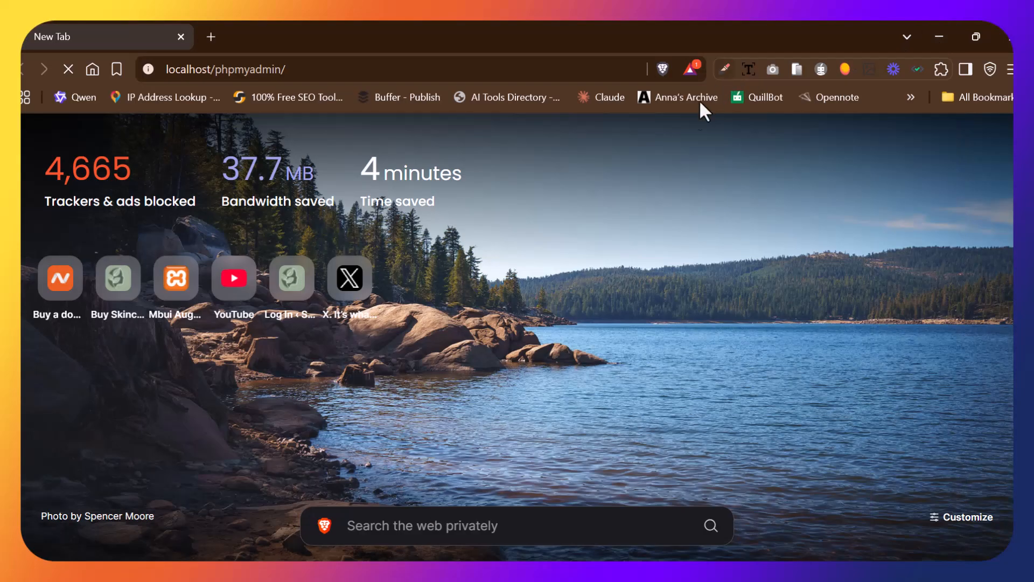
Load the phpMyAdmin page to review its database list, and close the browser and data folder windows.
key("Return")
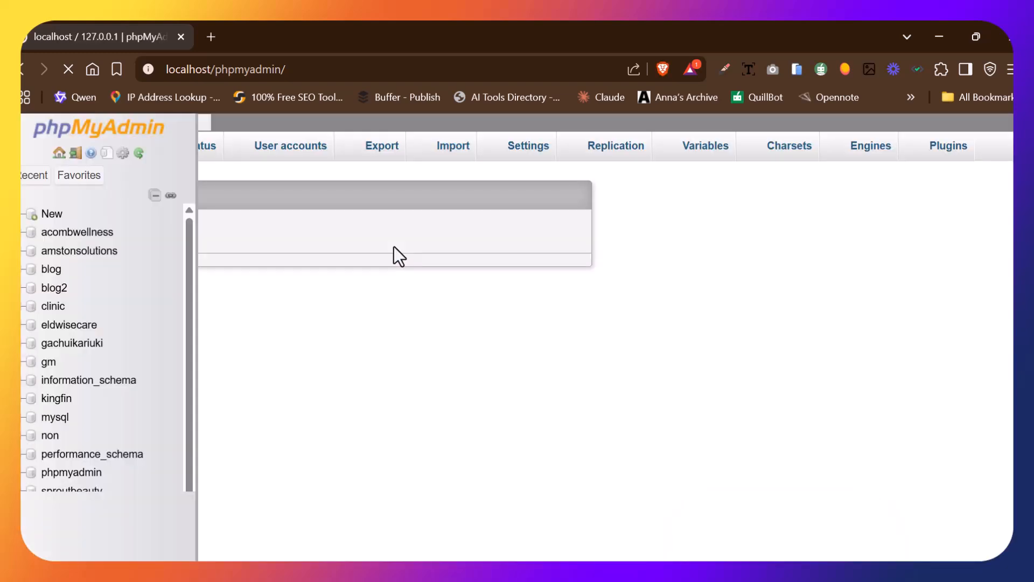
scroll(360, 221, "up", 1)
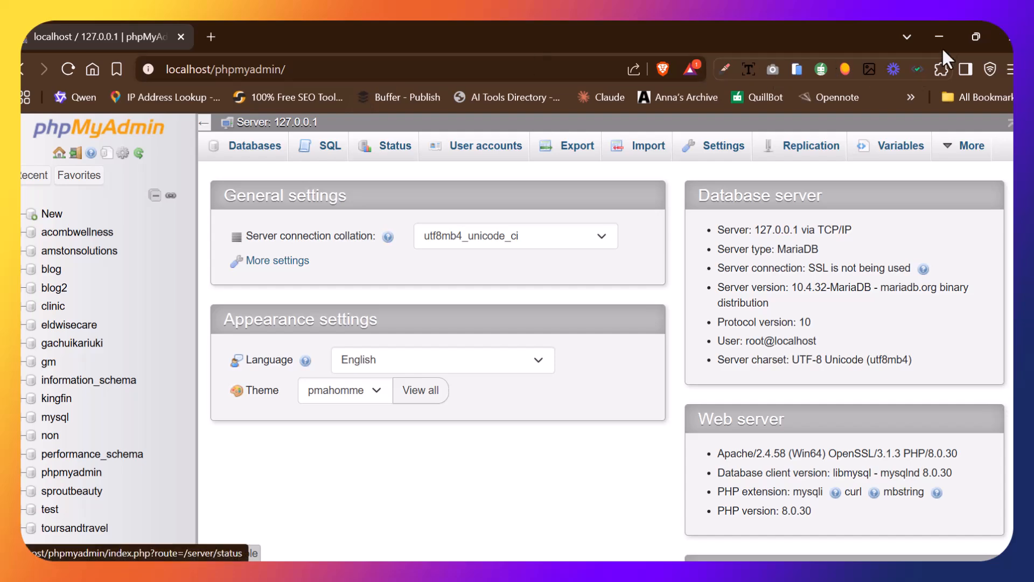
left_click(1005, 36)
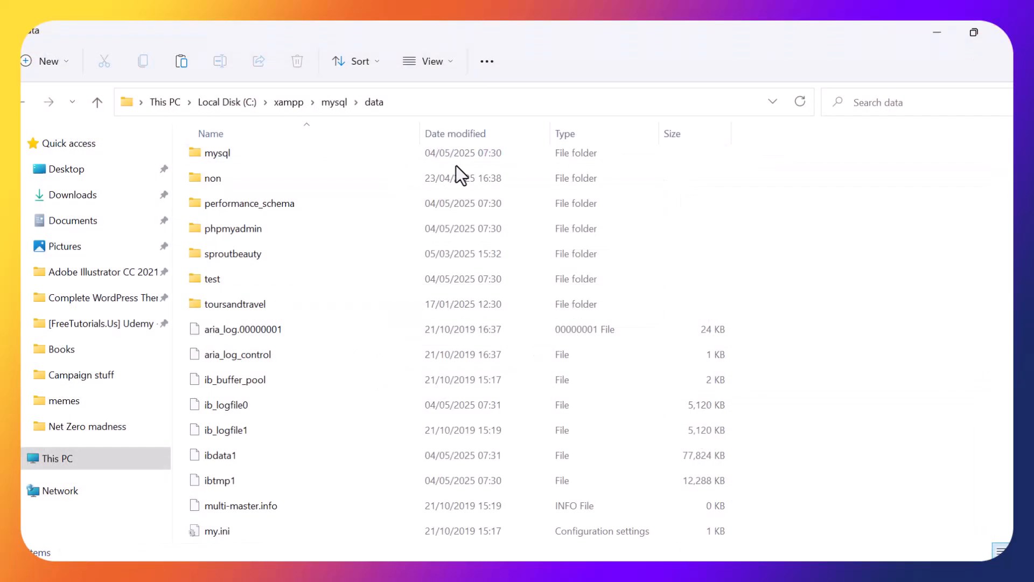
left_click(1003, 34)
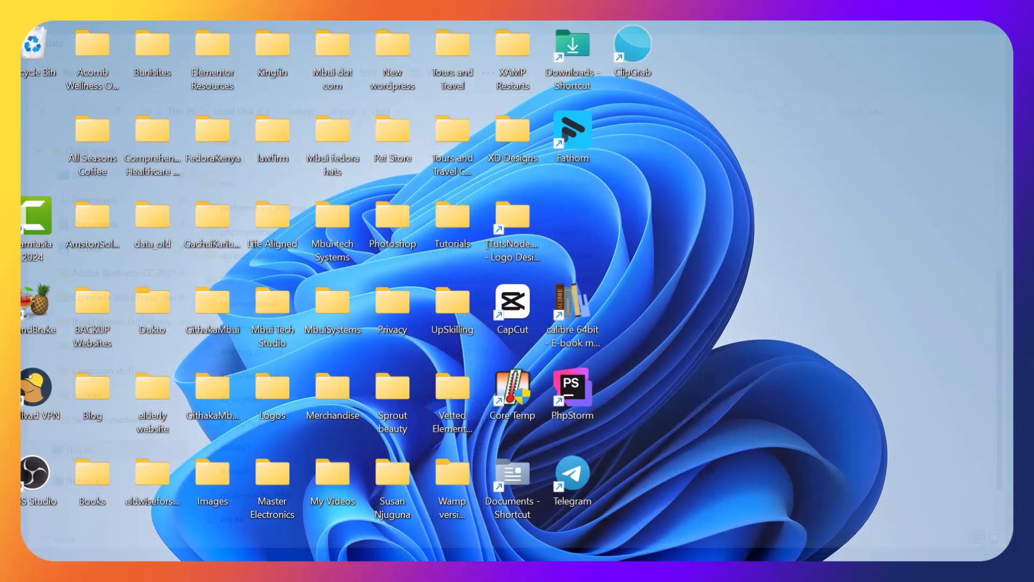